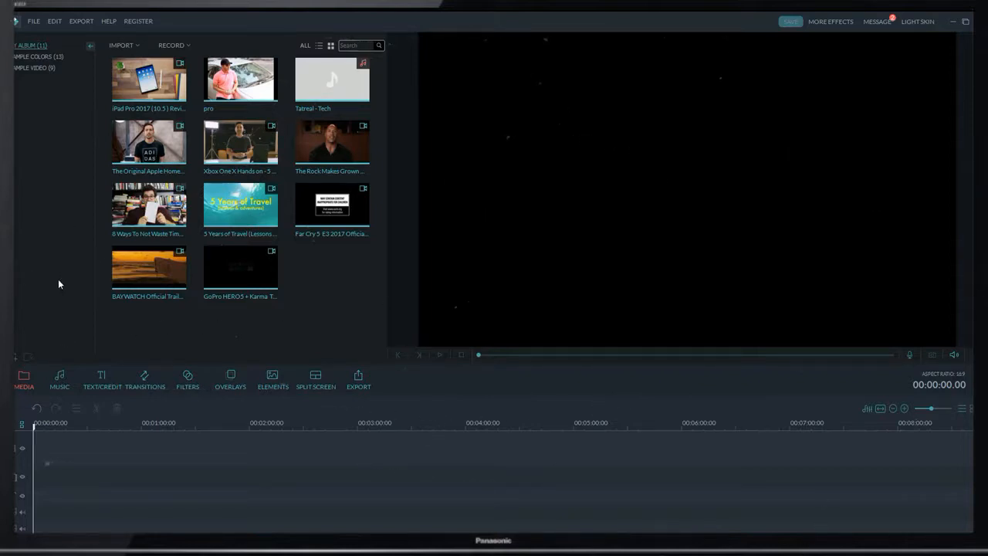
- Add the GoPro HERO5 + Karma clip to the timeline and move the playhead to about 00:01:23
mouse_move(241, 268)
left_click(233, 270)
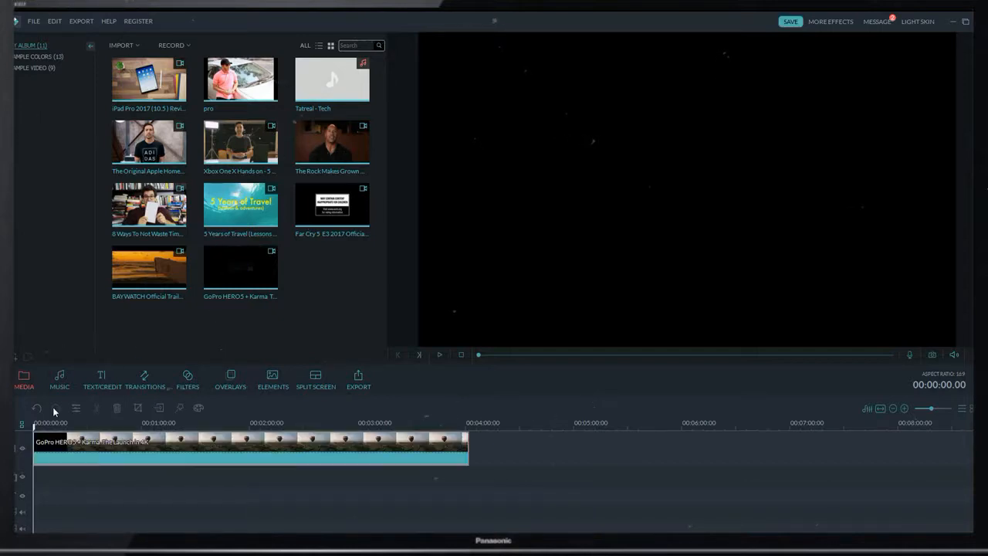
left_click(183, 423)
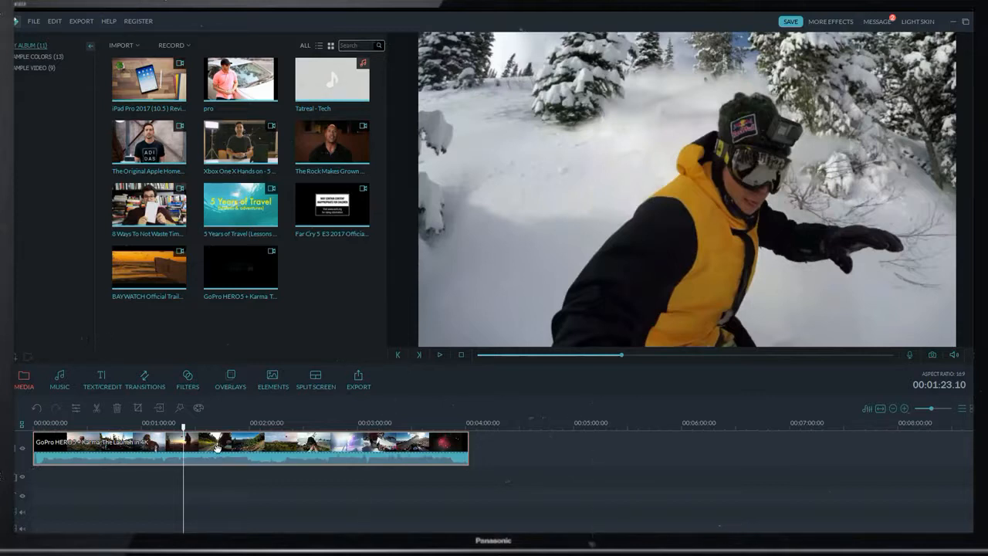
- Open Advanced Color Tuning for the timeline clip and preview its frame at 00:01:03
double_click(217, 447)
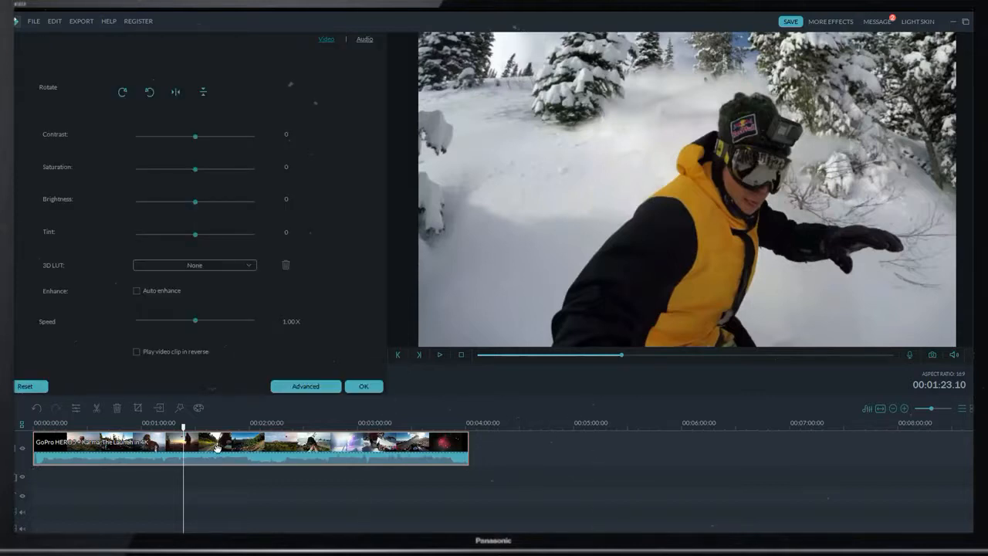
left_click(291, 390)
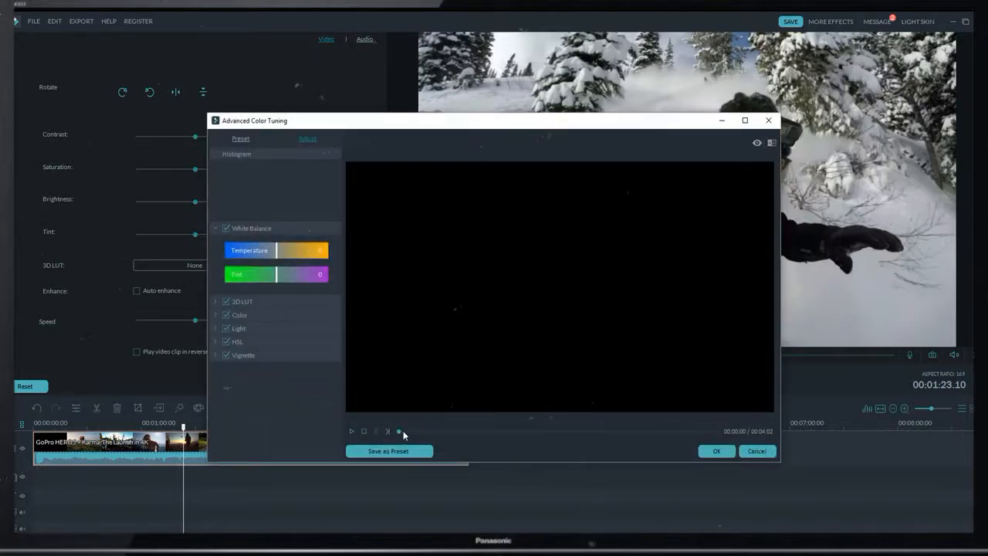
left_click_drag(399, 431, 482, 435)
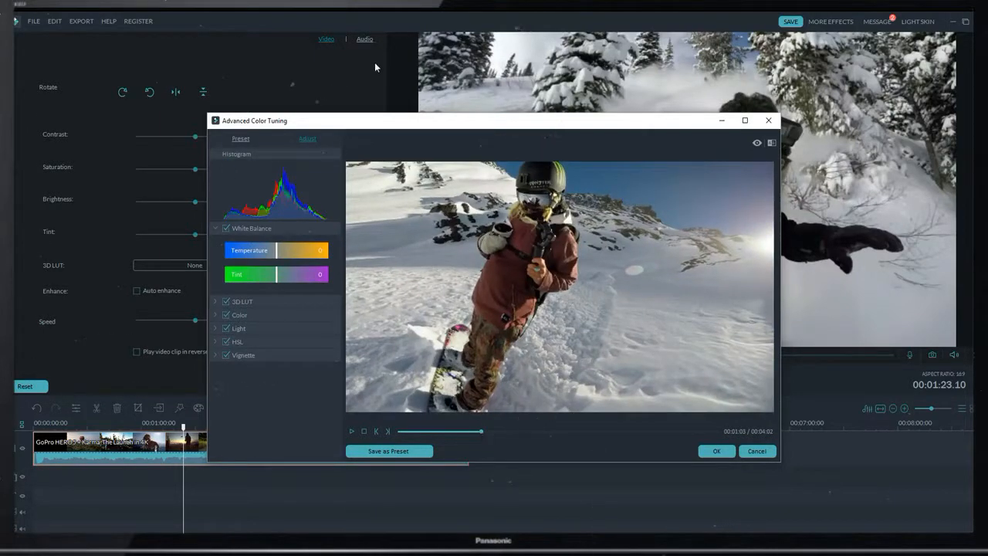
left_click_drag(403, 125, 332, 90)
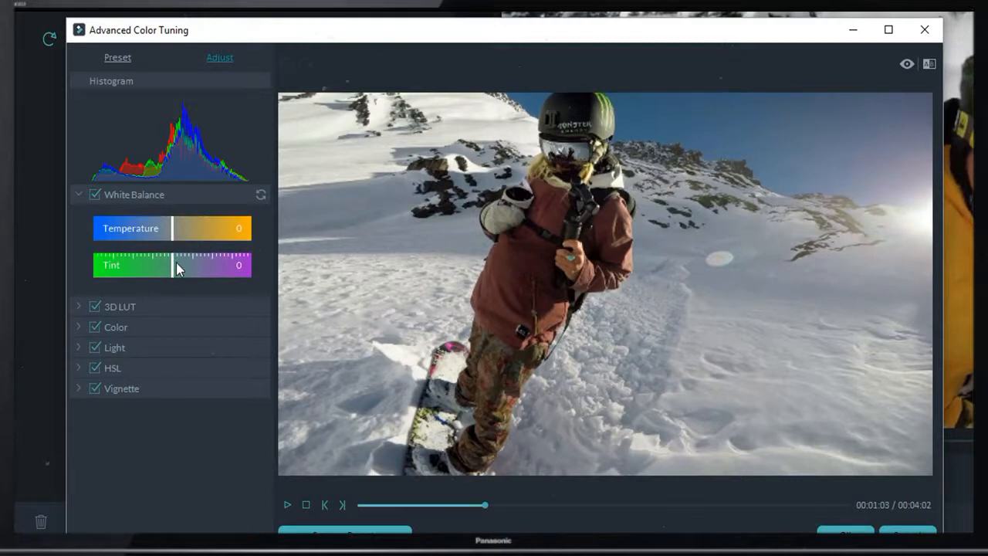
- Set white balance temperature to -21 and tint to 1, plus color exposure 20, brightness 6, contrast 17, vibrance 33 and saturation 13
left_click_drag(174, 240, 175, 278)
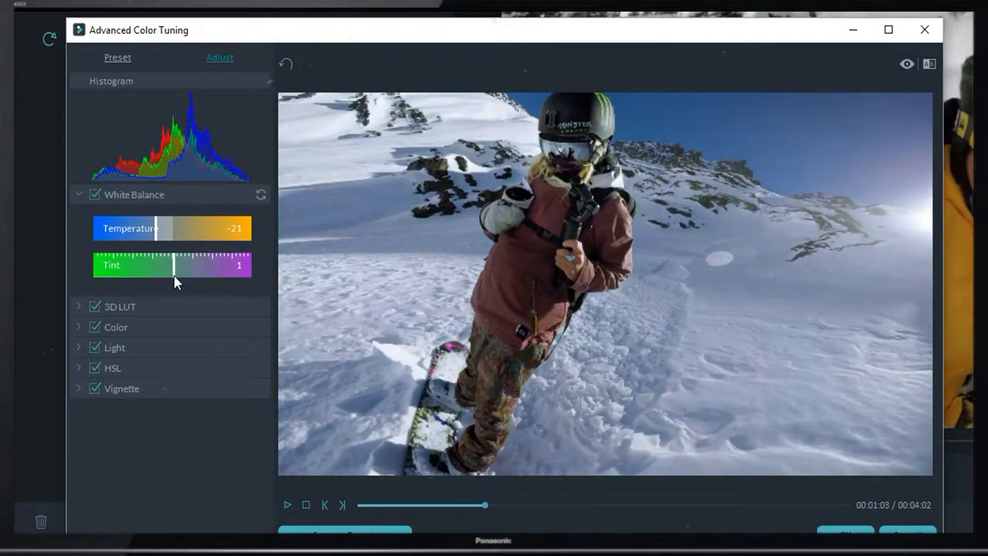
left_click(80, 328)
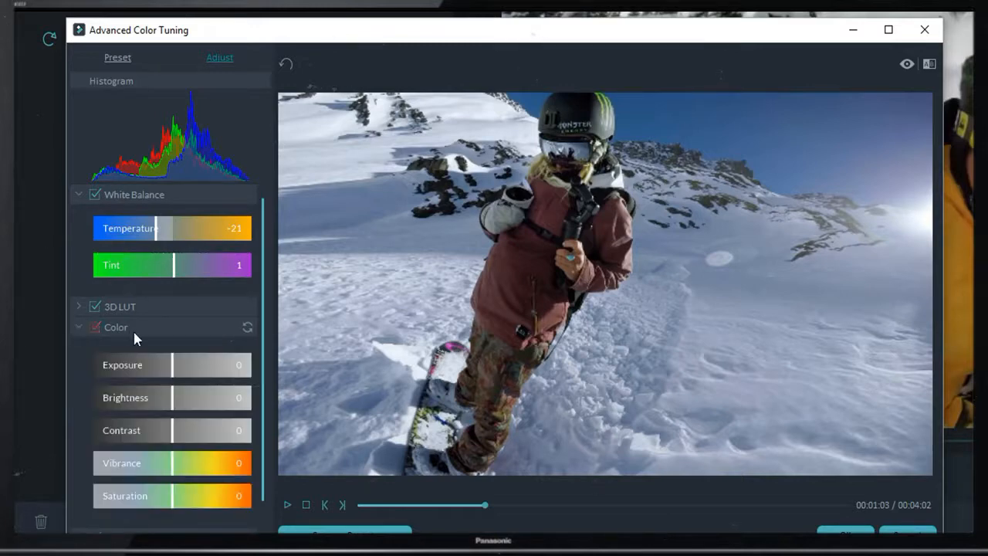
scroll(190, 374, "down", 1)
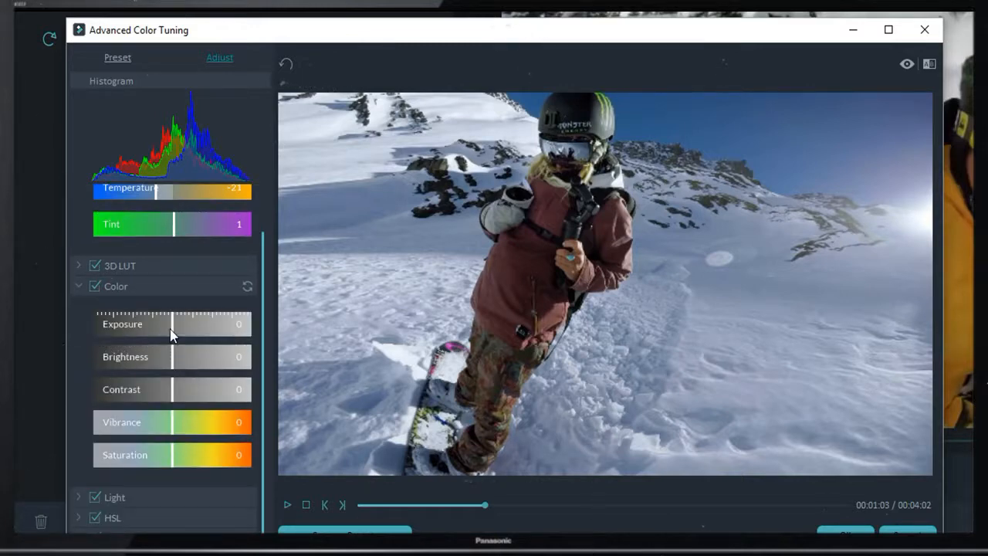
mouse_move(170, 334)
left_mouse_down()
mouse_move(197, 333)
mouse_move(188, 335)
left_mouse_up()
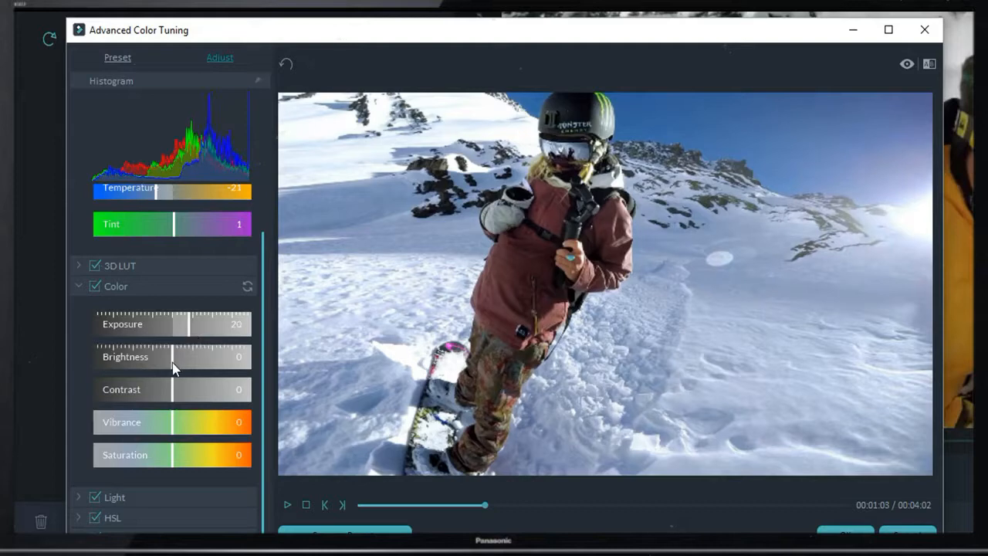
left_click_drag(173, 367, 187, 398)
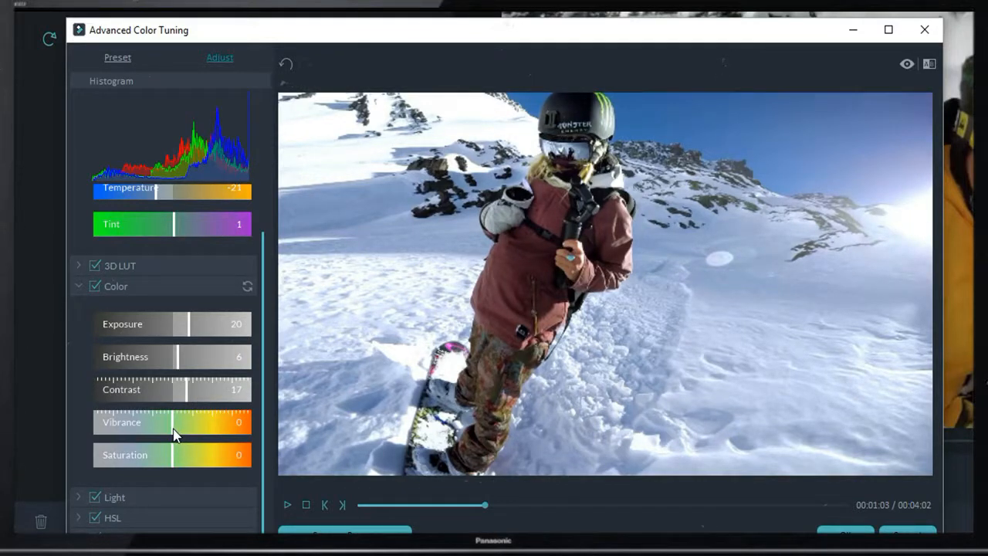
left_click_drag(174, 430, 183, 463)
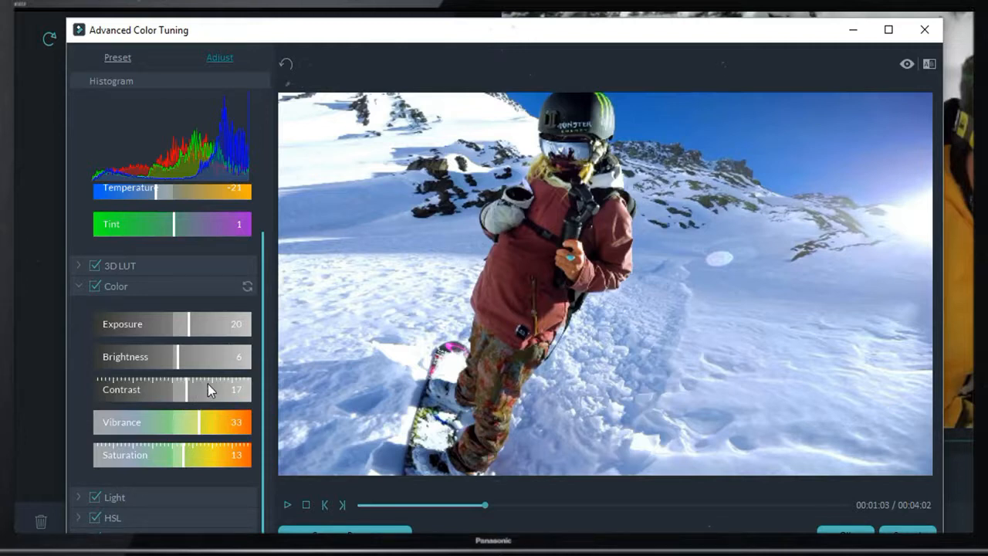
- Set the Light adjustments to highlights -22, shadows -10, whites -24 and blacks 69
left_click(79, 497)
scroll(187, 369, "down", 5)
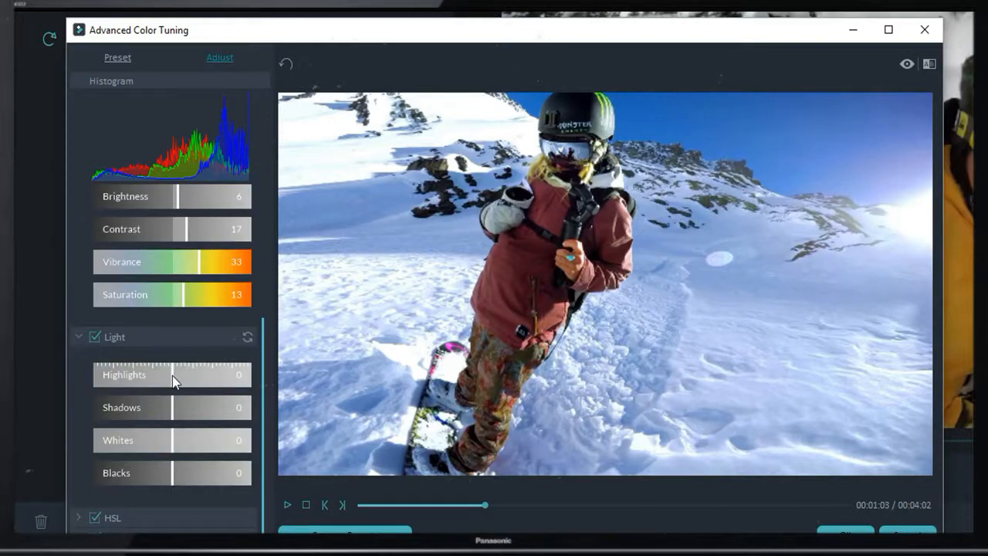
left_click_drag(172, 375, 164, 413)
left_click_drag(171, 451, 229, 486)
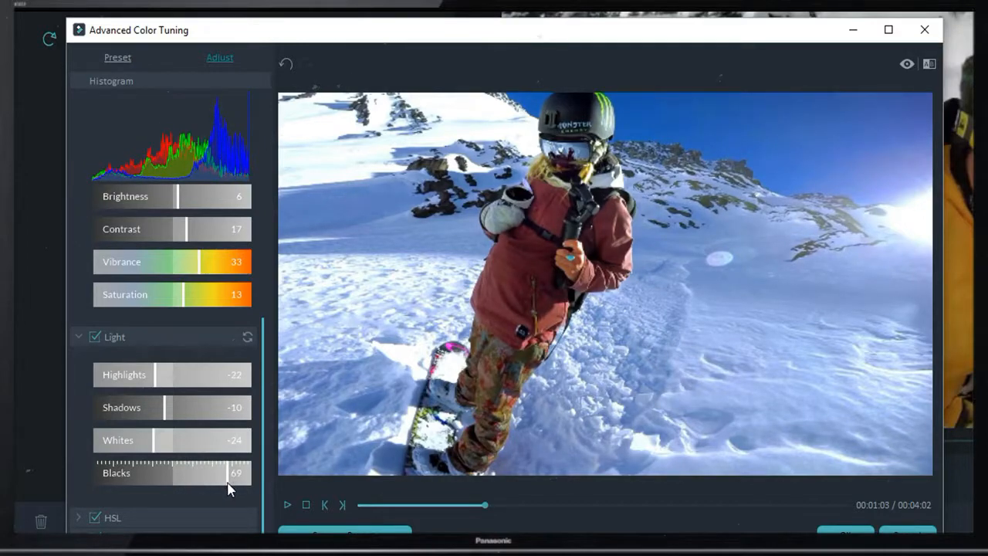
- Preview the frame at 00:01:32 and set the green HSL range to hue 35, saturation -31 and luminance 48
left_click(78, 518)
scroll(79, 461, "down", 2)
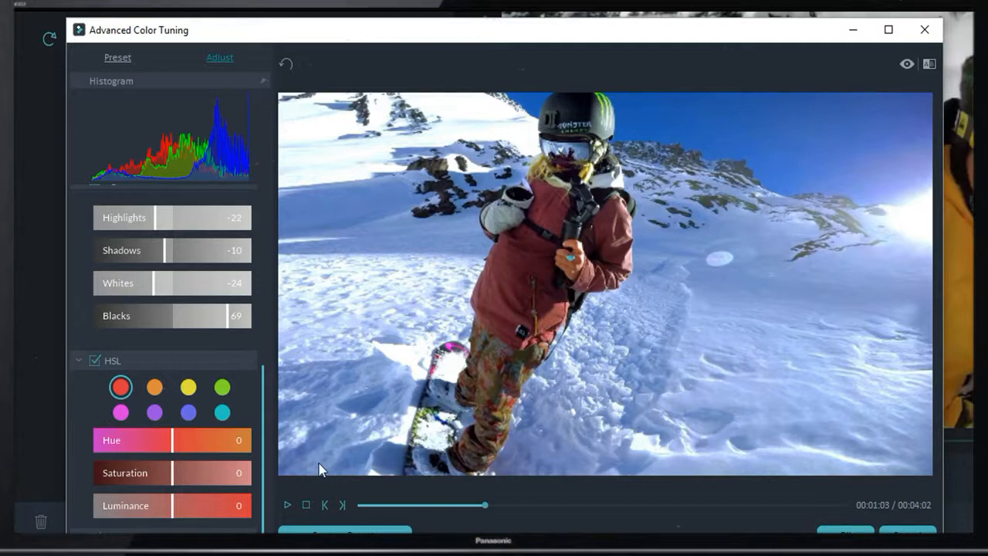
left_click(189, 413)
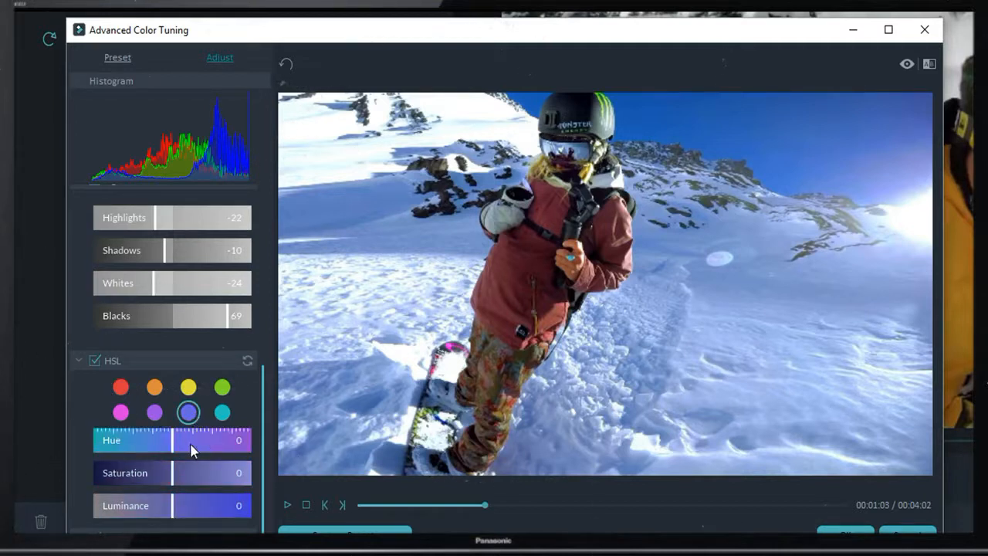
mouse_move(170, 441)
left_mouse_down()
mouse_move(191, 448)
mouse_move(172, 455)
left_mouse_up()
left_click(516, 506)
left_click_drag(516, 509, 545, 509)
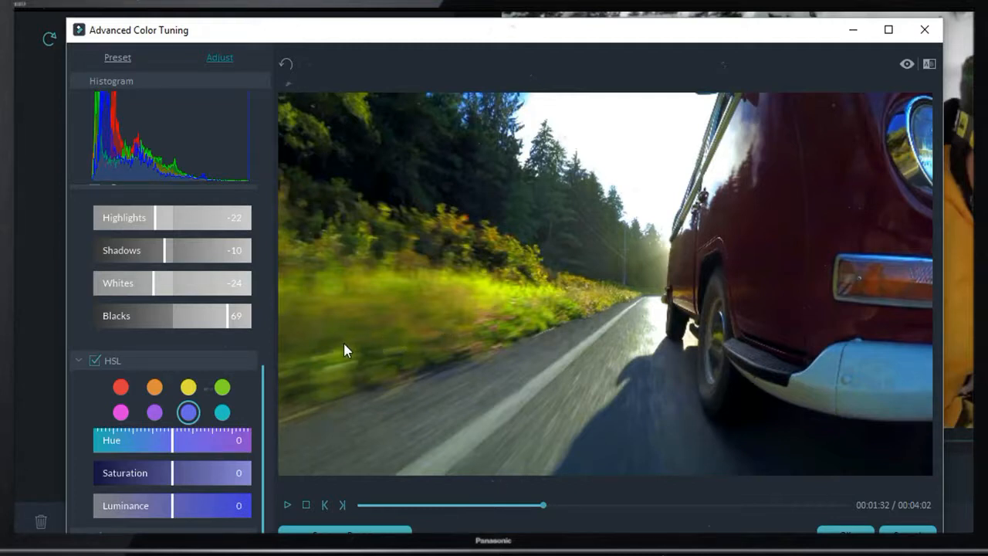
left_click(223, 387)
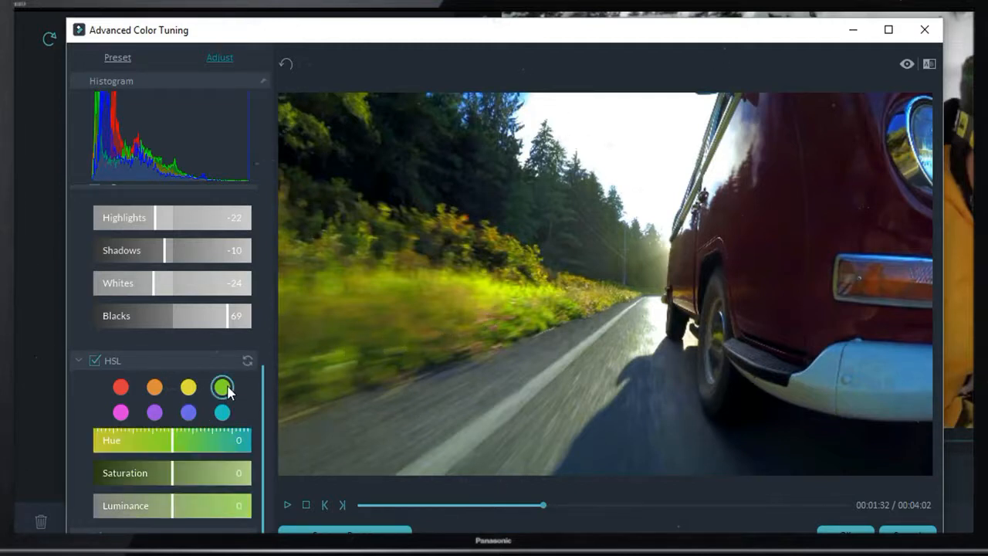
left_click_drag(175, 441, 210, 506)
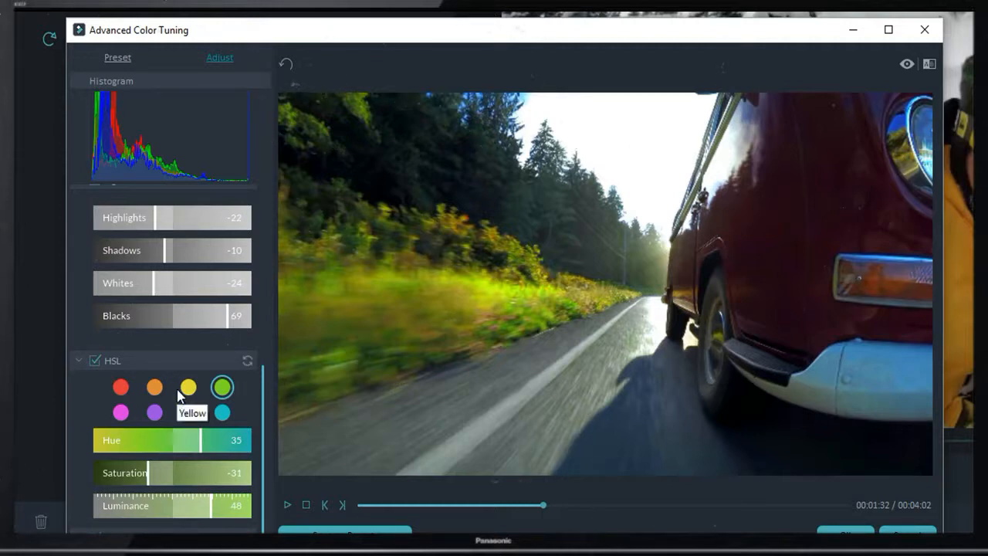
- Set the vignette to amount -57, size 86, feather 41, exposure 56 and highlights 94, and disable the vignette effect
scroll(78, 349, "down", 3)
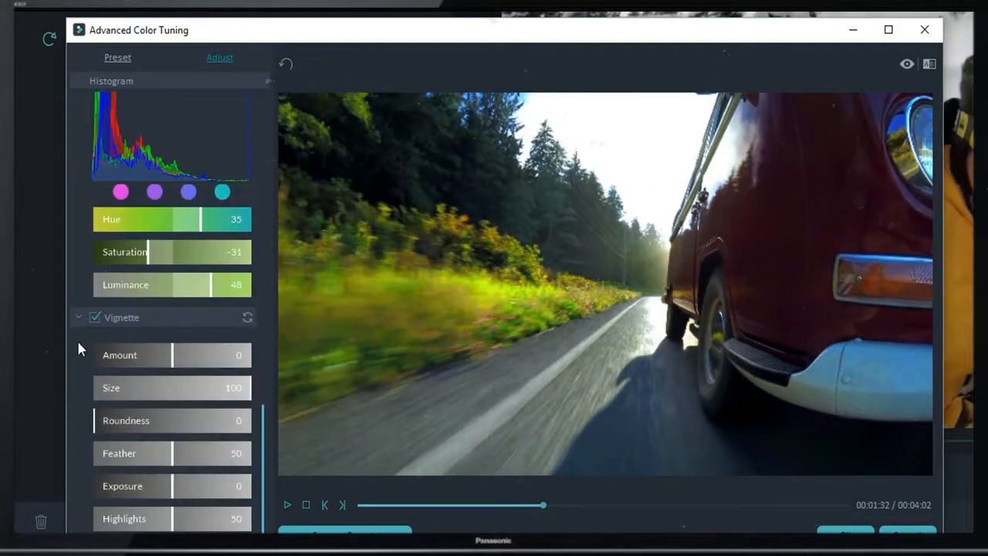
left_click_drag(171, 356, 128, 357)
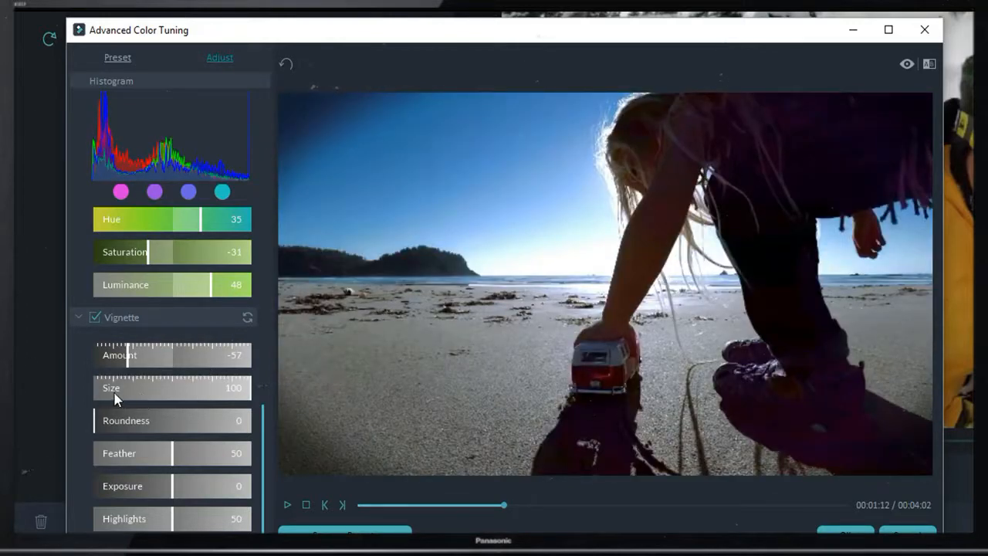
left_click_drag(247, 391, 220, 403)
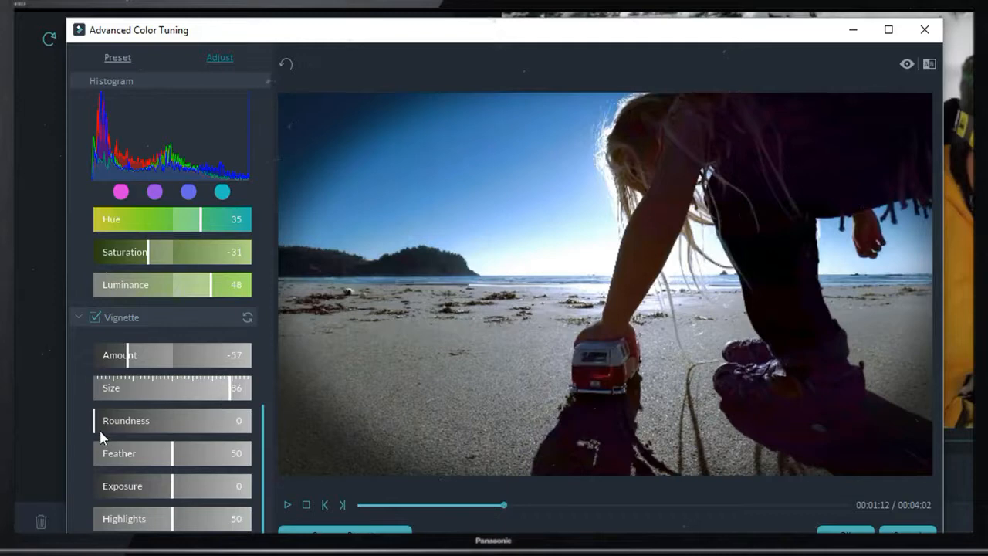
left_click_drag(101, 436, 68, 436)
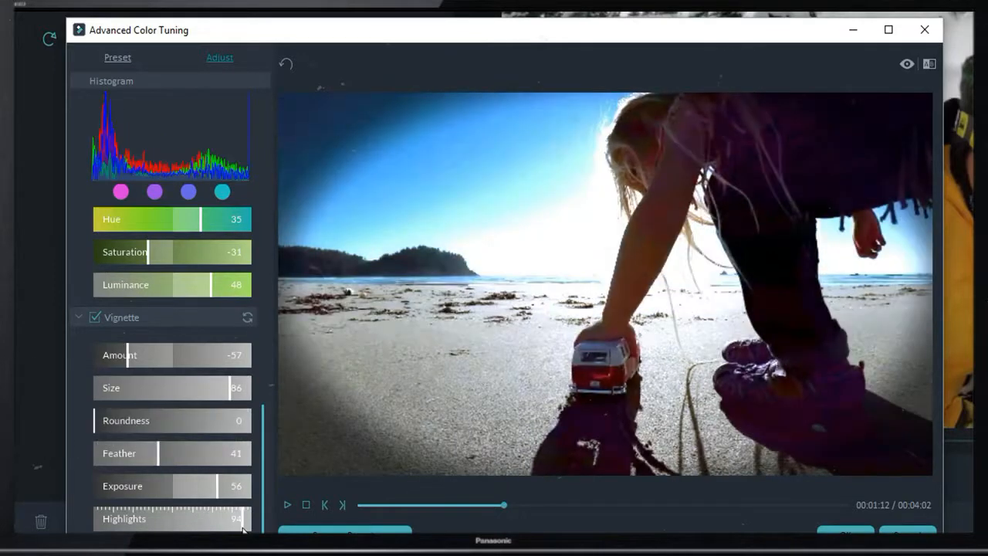
left_click(93, 317)
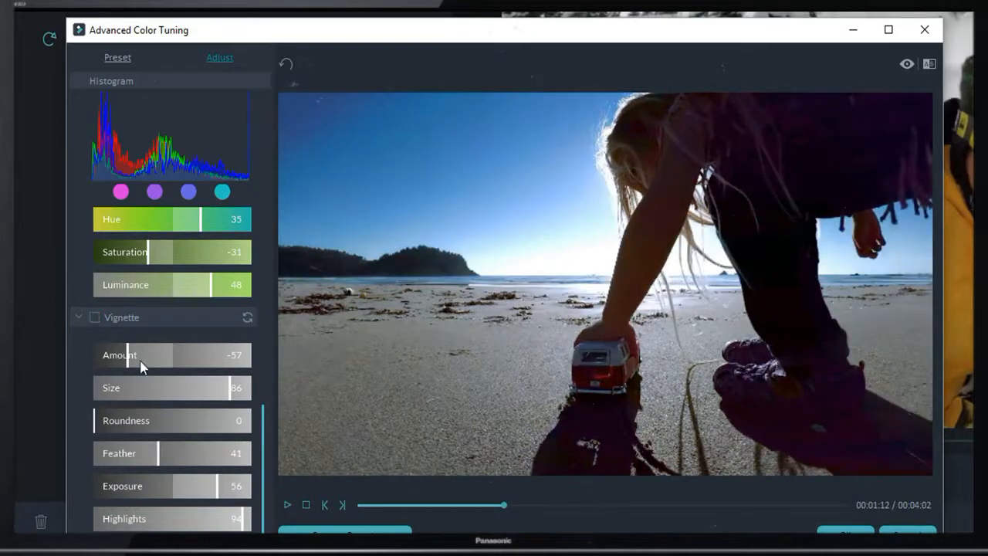
- Play the color-corrected preview and pause it at 00:01:20
scroll(139, 366, "up", 10)
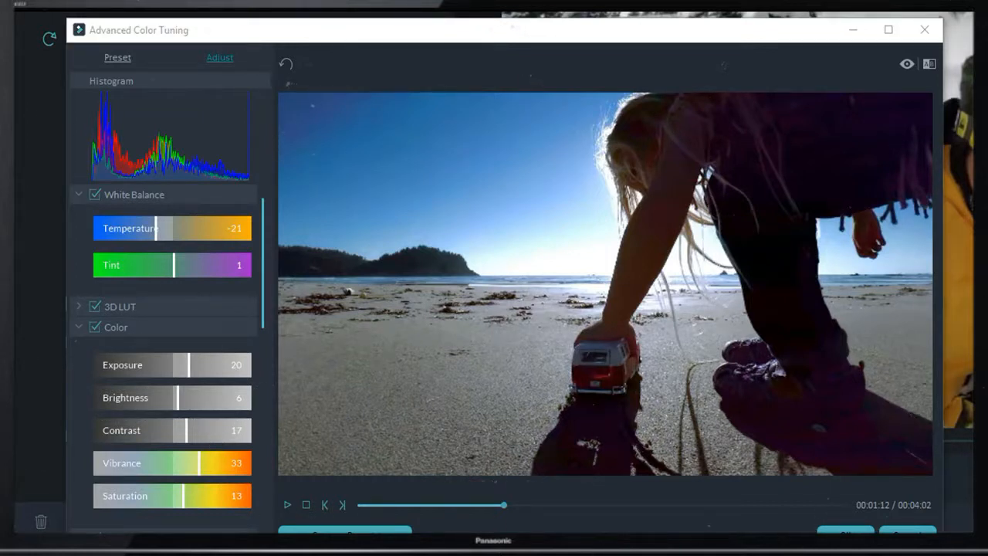
left_click(289, 507)
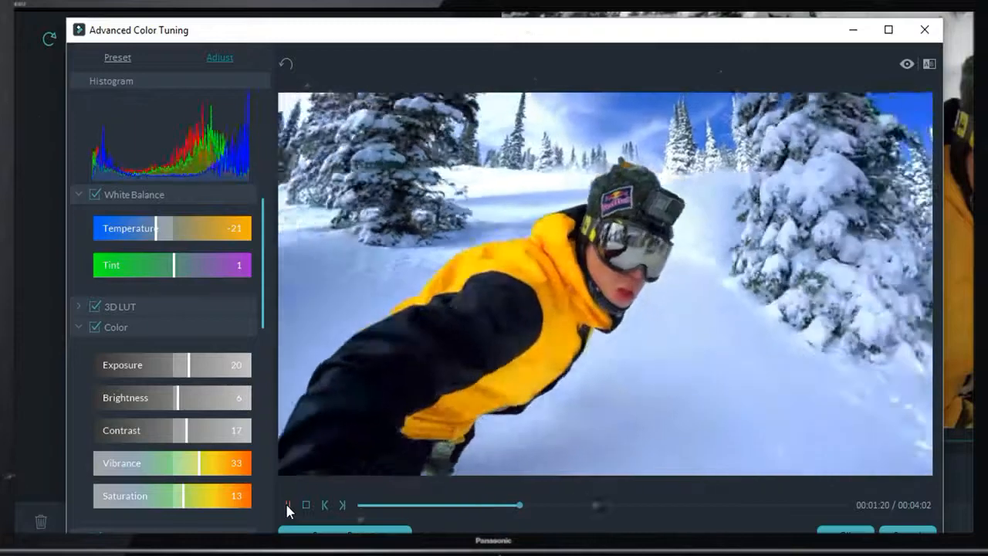
left_click(288, 503)
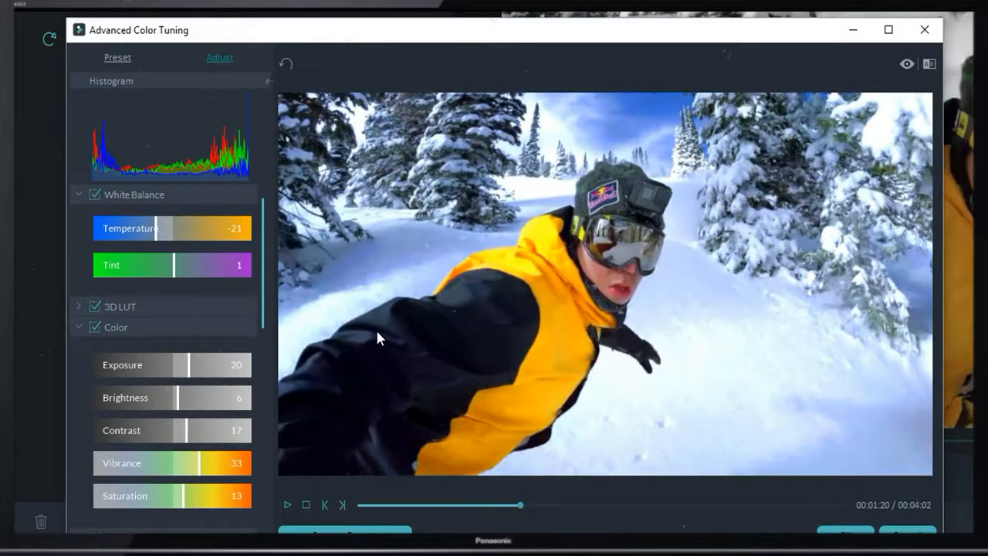
- Save the current color settings as a custom preset named "B"
left_click(344, 532)
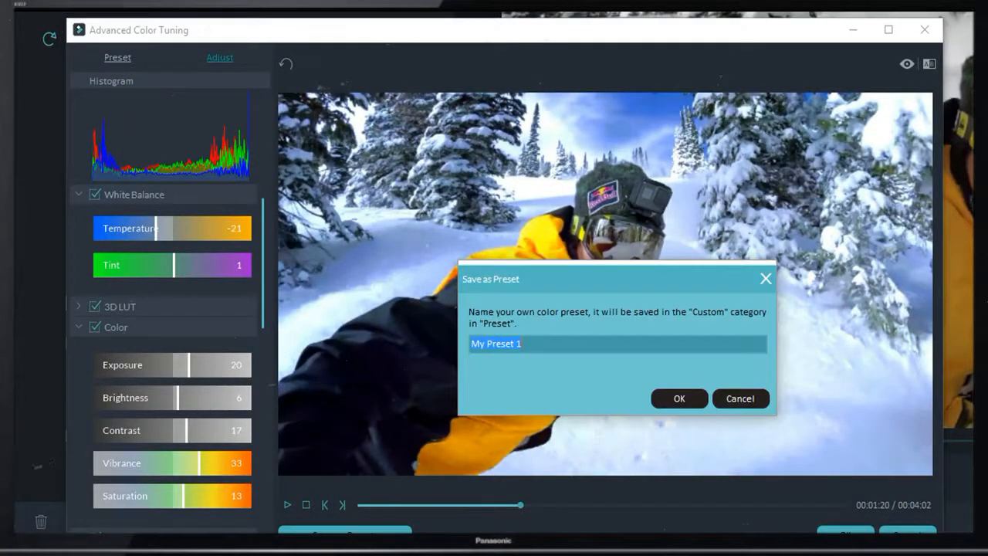
left_click(525, 342)
key("ctrl+a")
type("B")
left_click(670, 395)
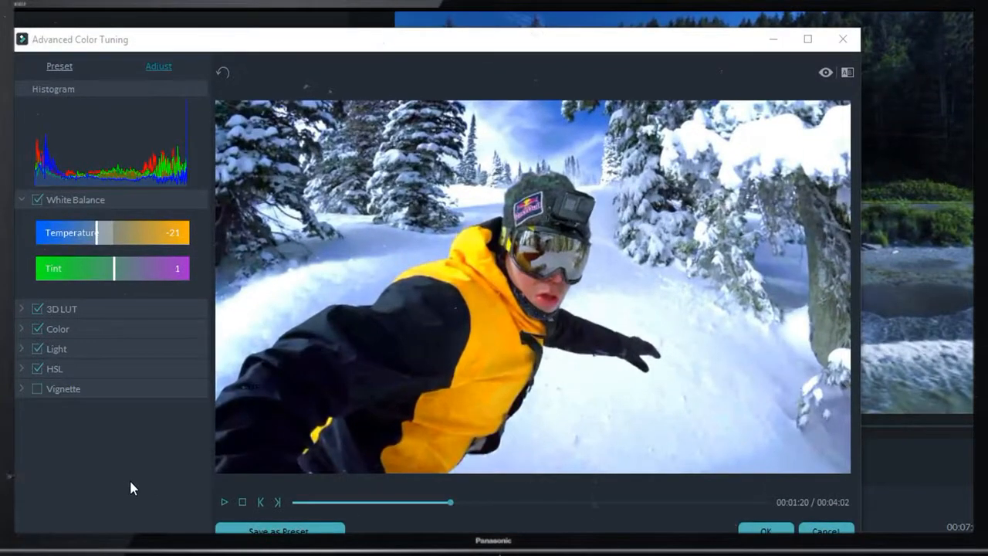
- Compare the original and the color-corrected frame in Side by Side View
left_click(848, 73)
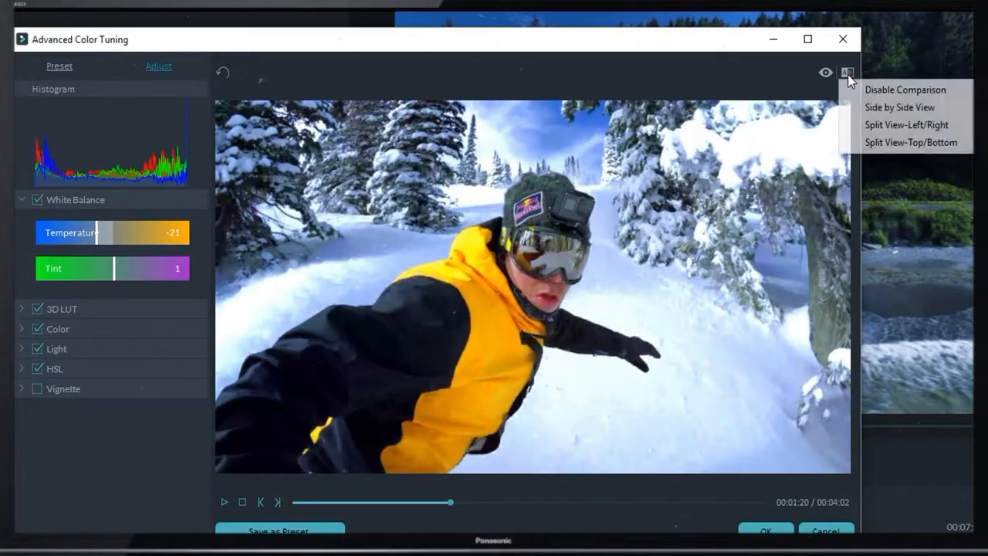
left_click(888, 108)
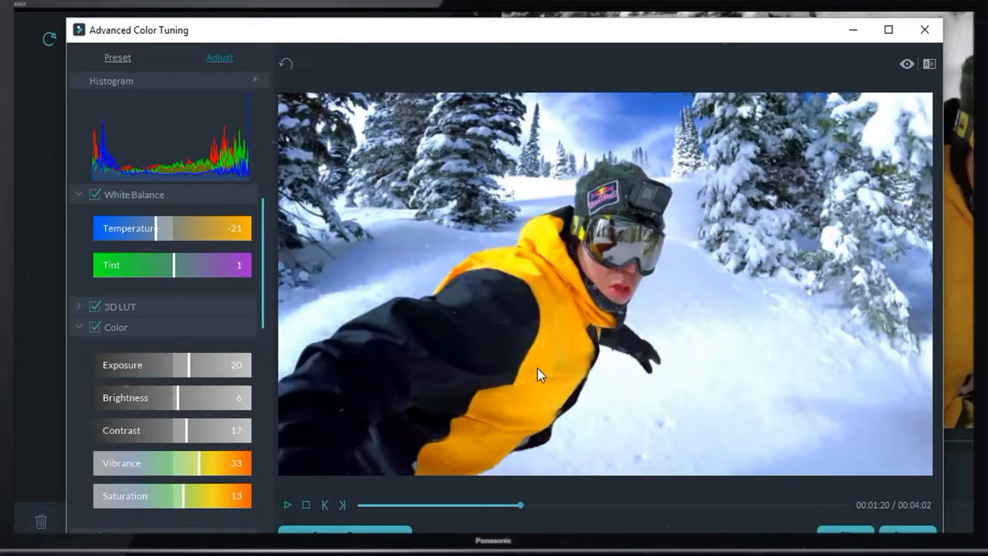
- Apply the Cool color preset to the clip and play the preview up to 00:01:25
left_click(113, 53)
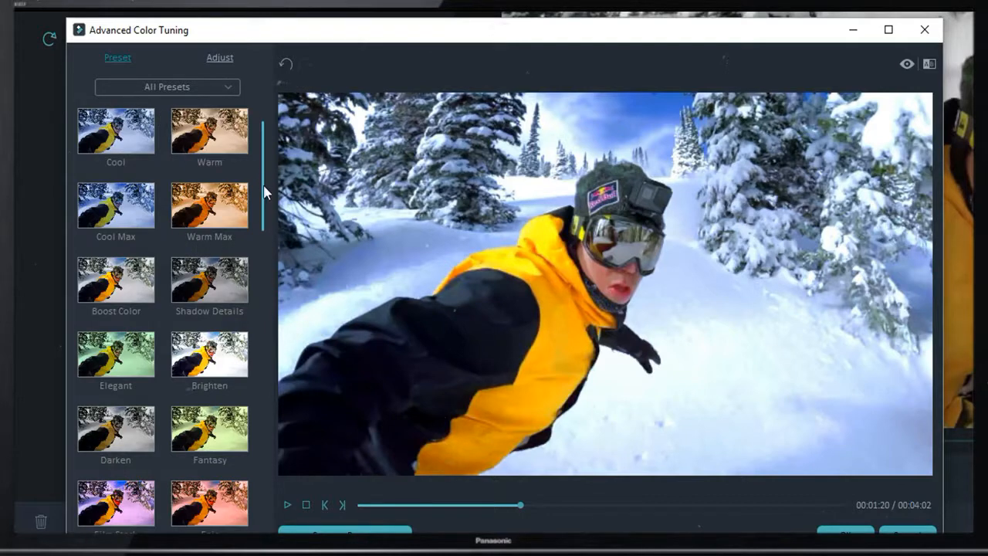
left_click_drag(265, 194, 288, 155)
left_click(102, 142)
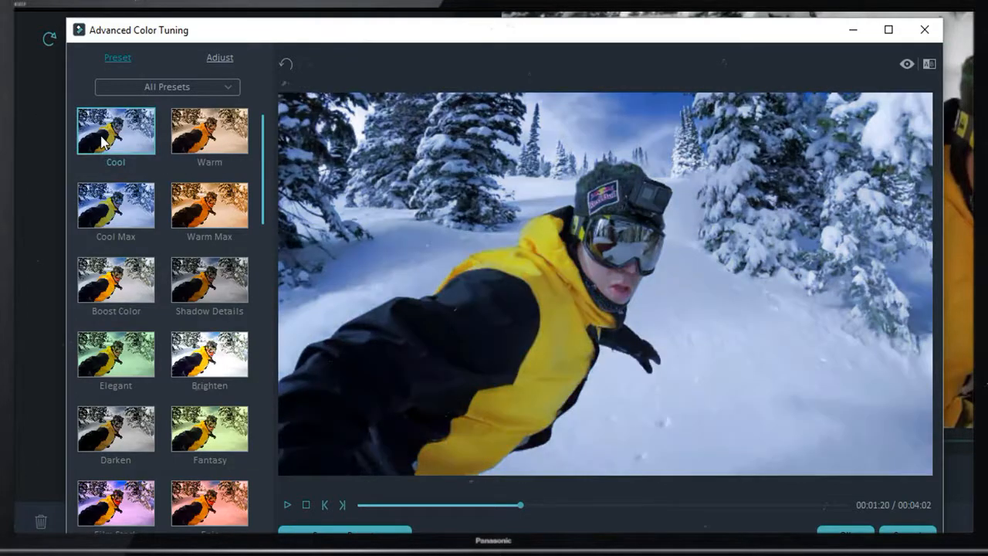
left_click(288, 506)
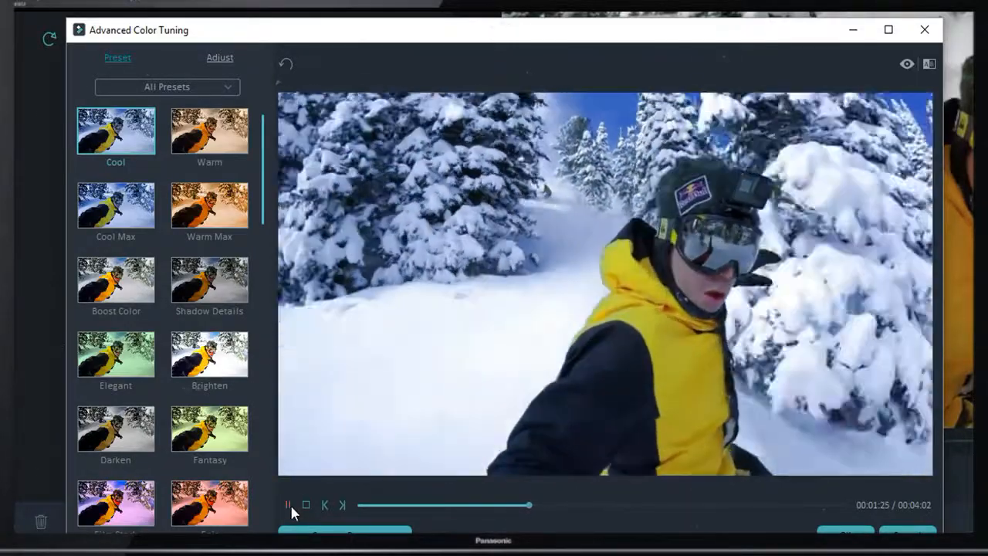
left_click(290, 505)
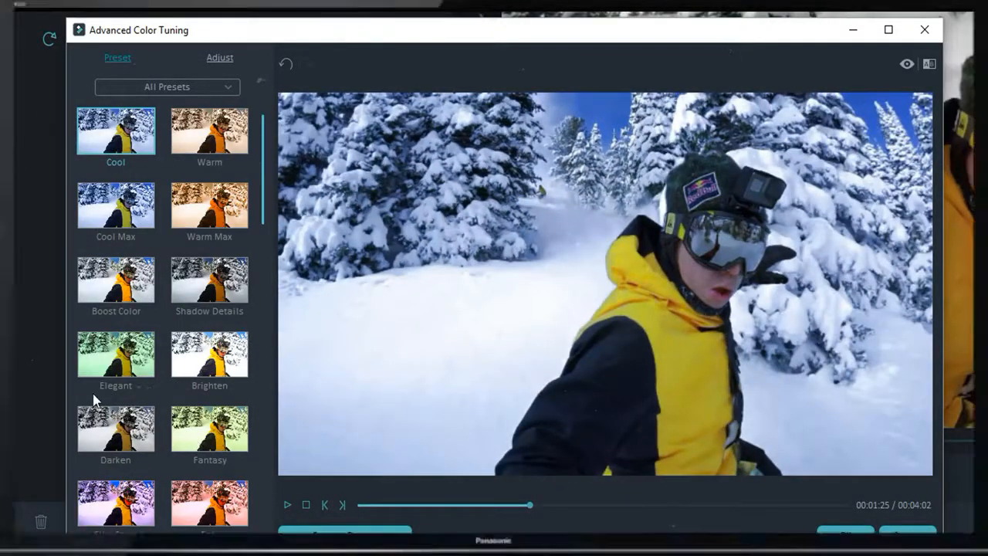
- Try the Cool Max, Warm Max and Warm presets on the clip and browse the remaining presets
left_click(118, 221)
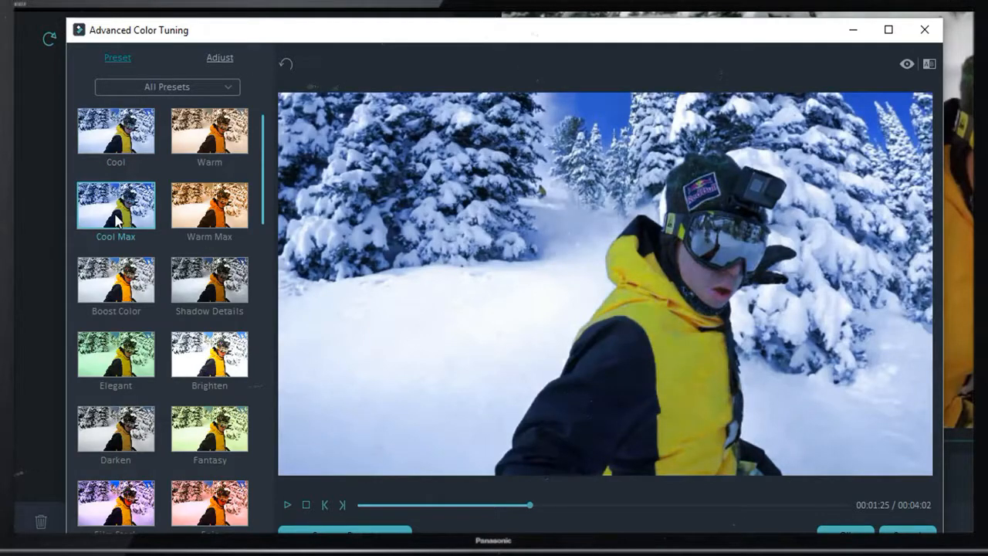
left_click(185, 205)
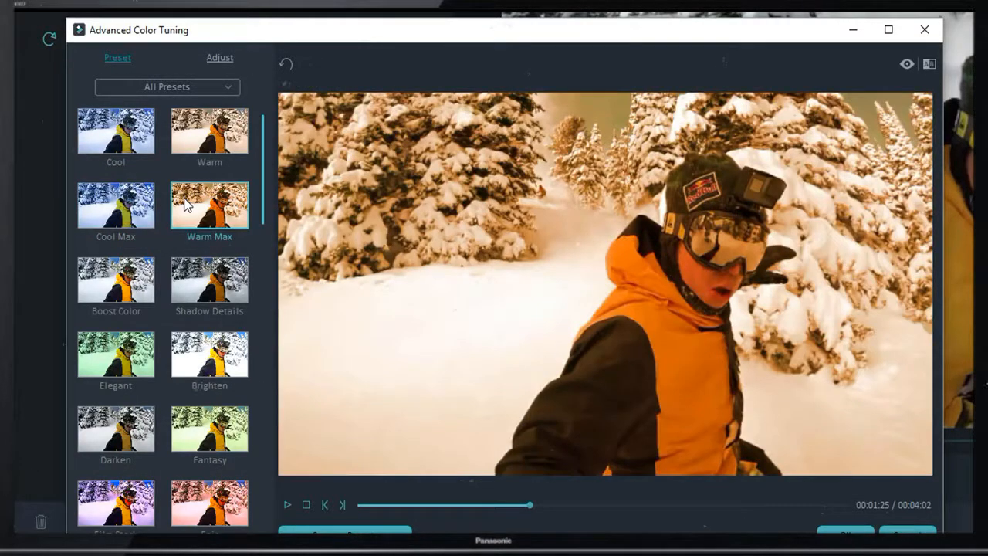
left_click(185, 155)
scroll(188, 305, "down", 3)
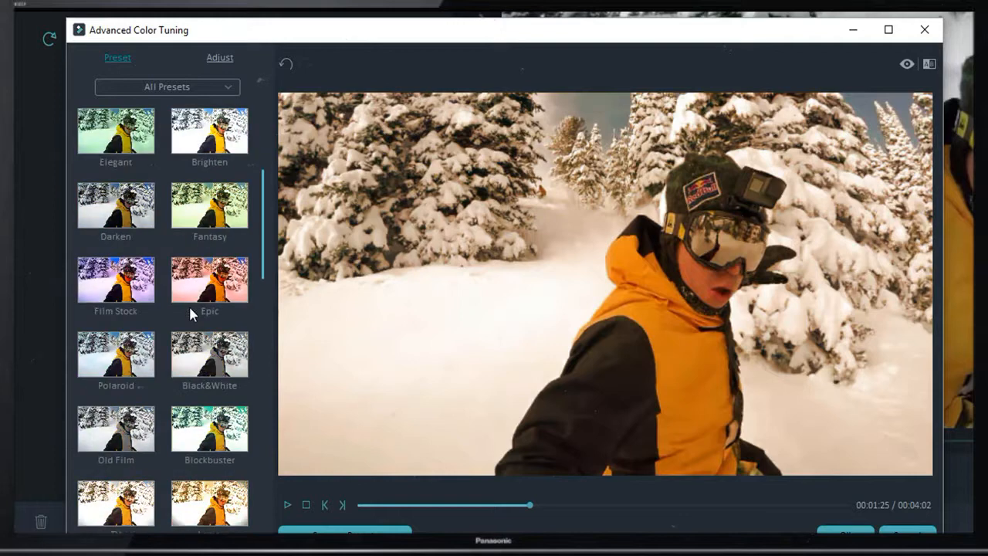
scroll(189, 305, "down", 5)
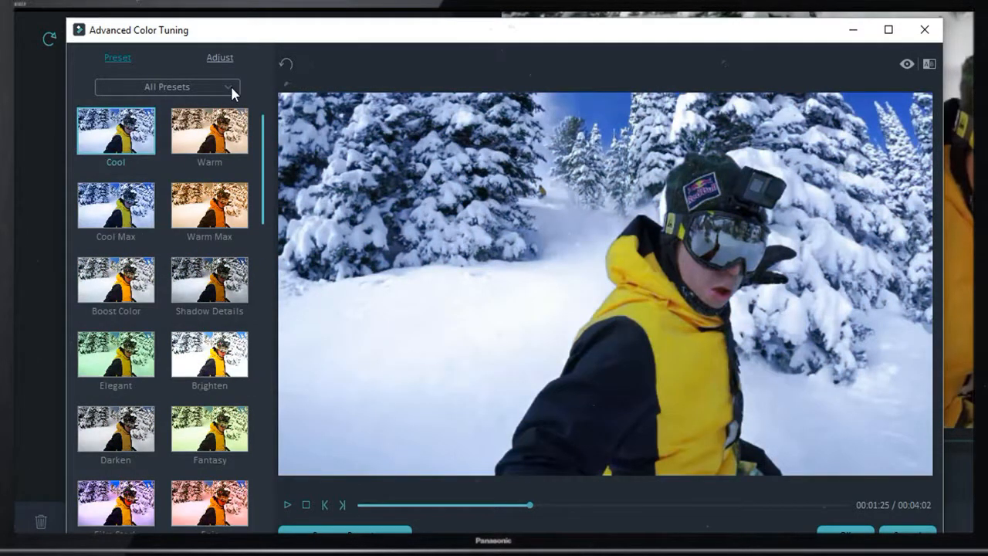
- Filter the presets to the Film category and try Black&White, Film Stock and Epic on the clip
left_click(231, 84)
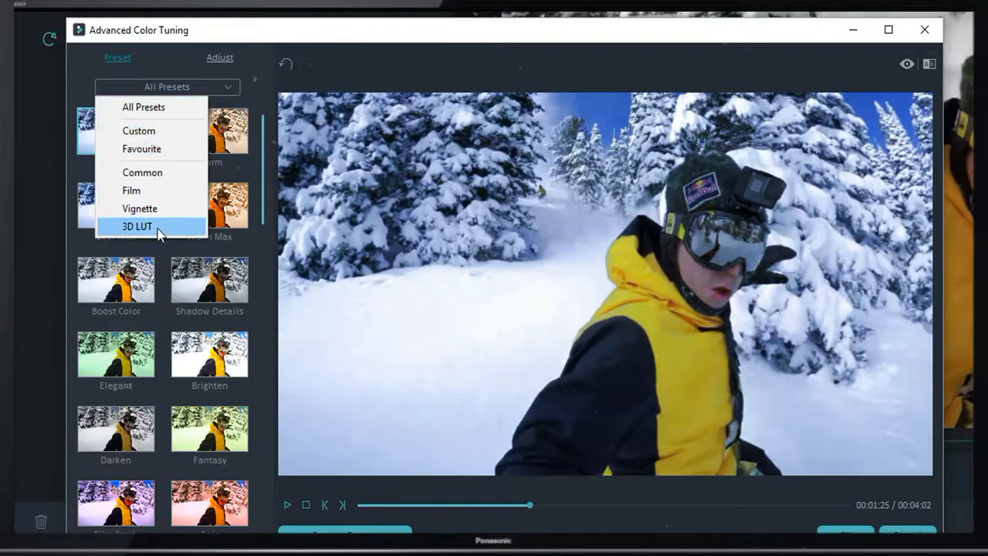
left_click(132, 196)
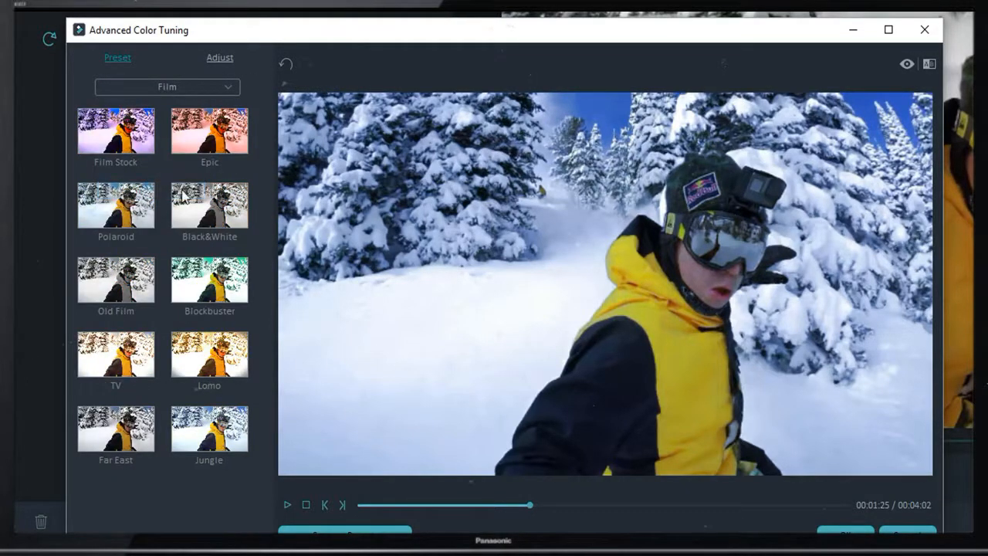
left_click(199, 210)
left_click(119, 149)
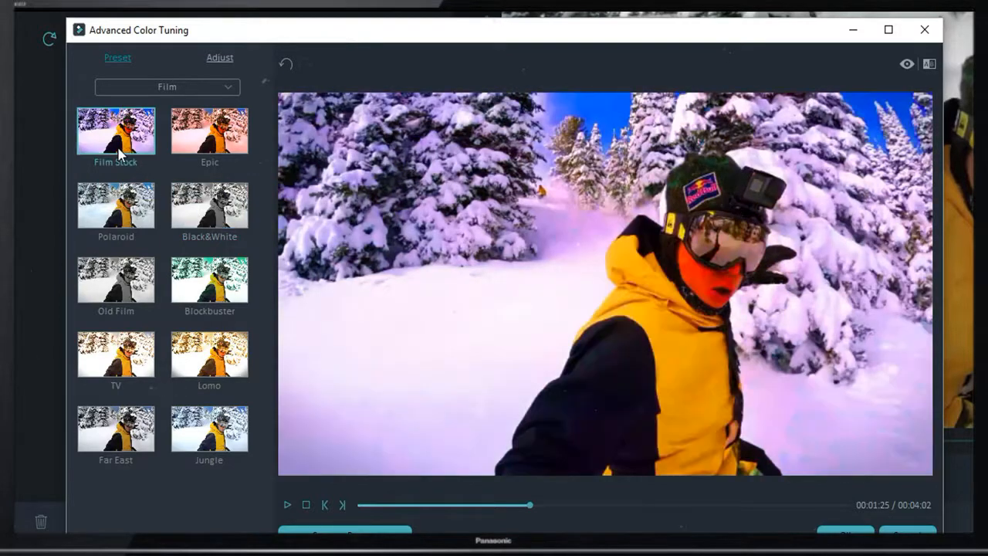
left_click(188, 138)
- Filter the presets to 3D LUT and try Batman, 007 Series, B&W Film and Cool Film on the clip
left_click(171, 89)
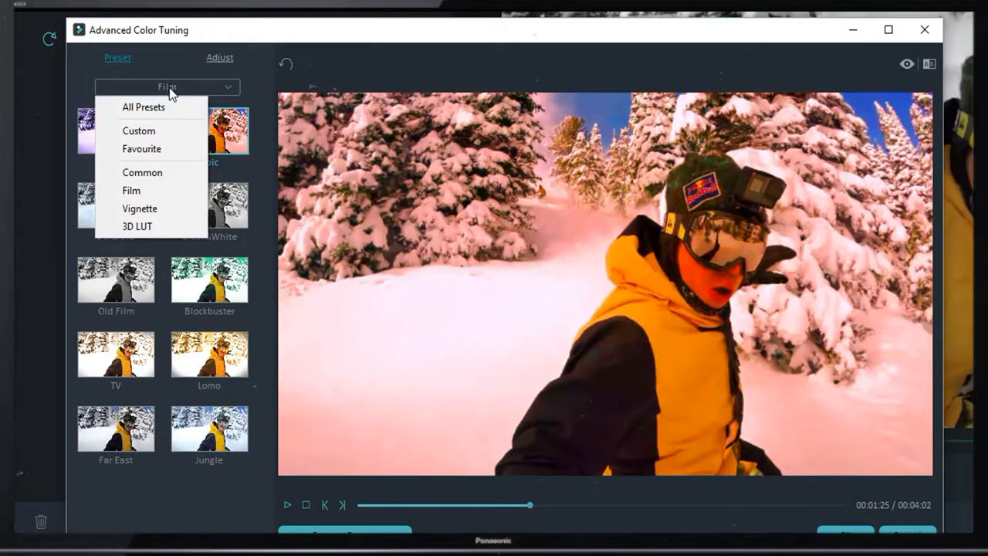
left_click(135, 227)
left_click(183, 210)
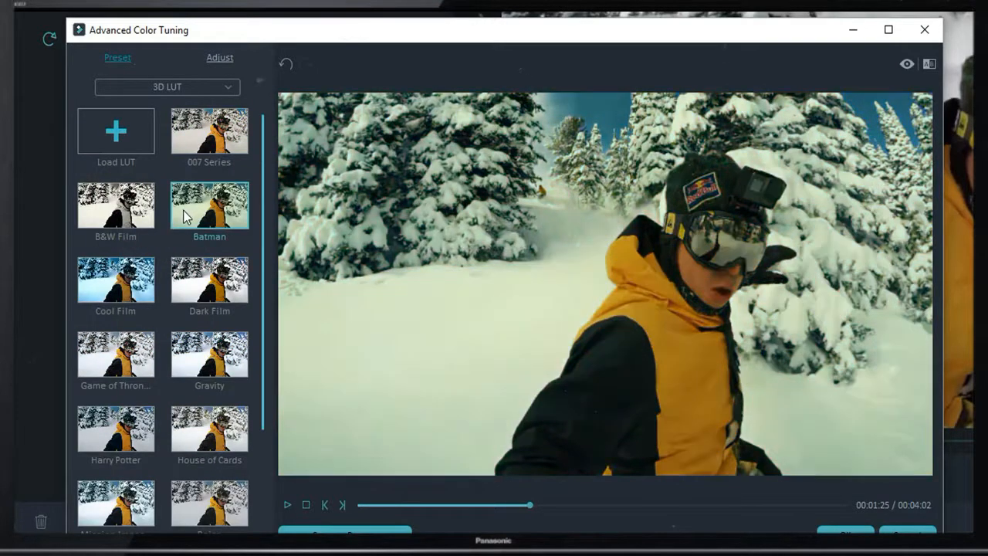
left_click(194, 160)
left_click(124, 197)
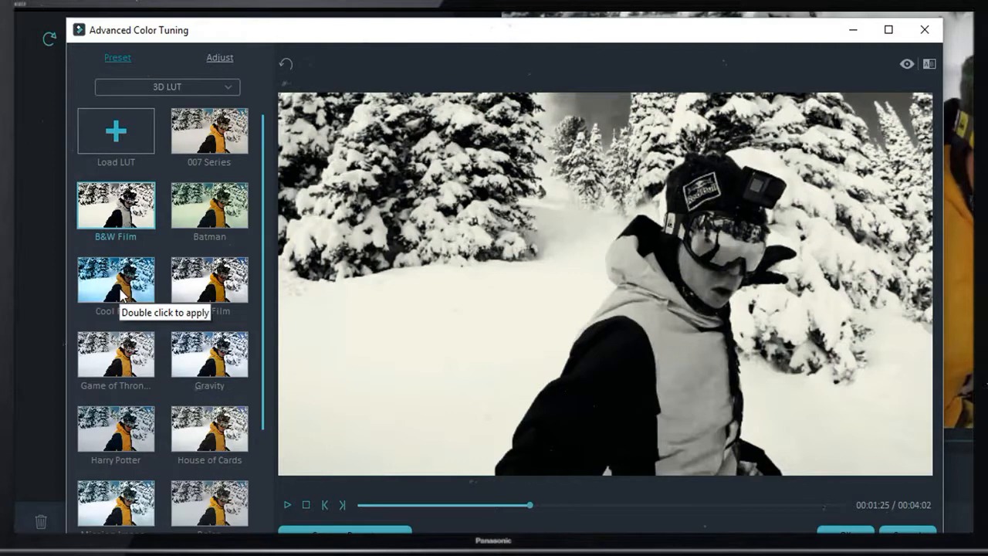
left_click(121, 294)
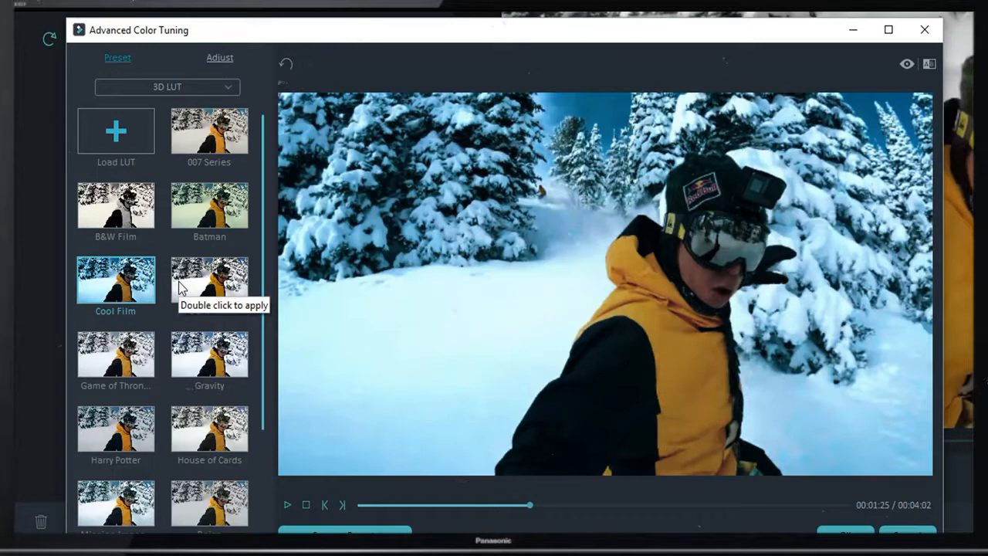
- Filter the preset list to show the Custom presets
left_click(198, 91)
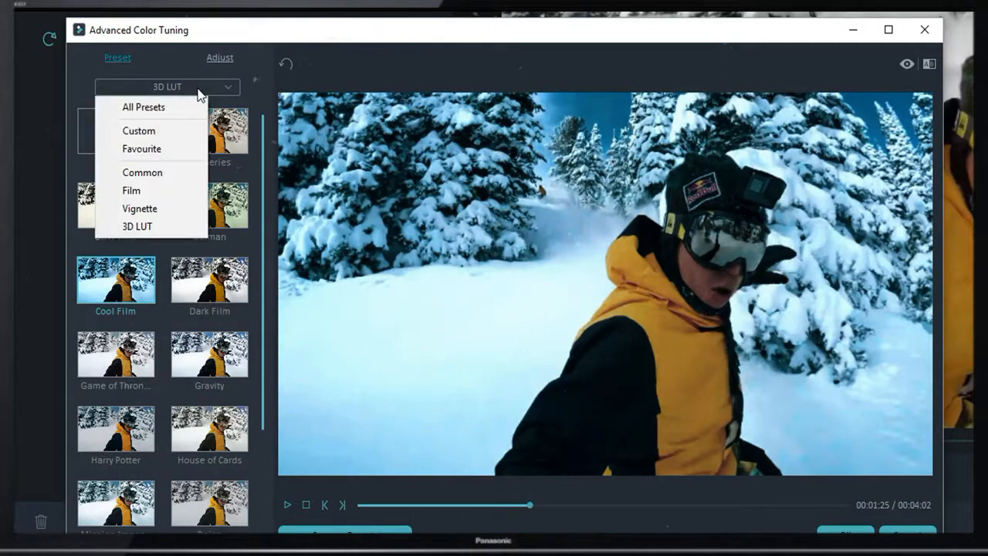
left_click(153, 131)
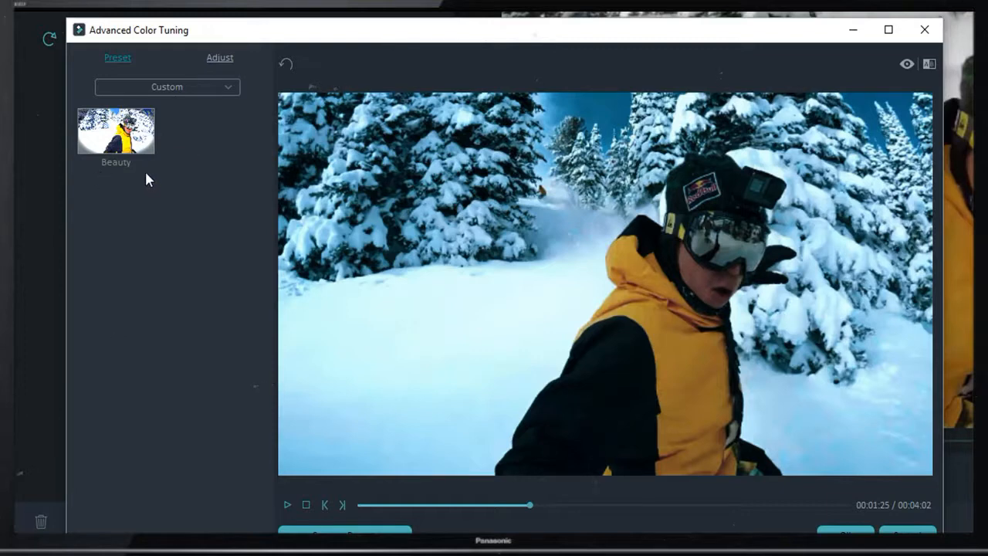
- Apply the Cool preset from the full preset list to the clip and confirm the color tuning
left_click(160, 91)
left_click(161, 104)
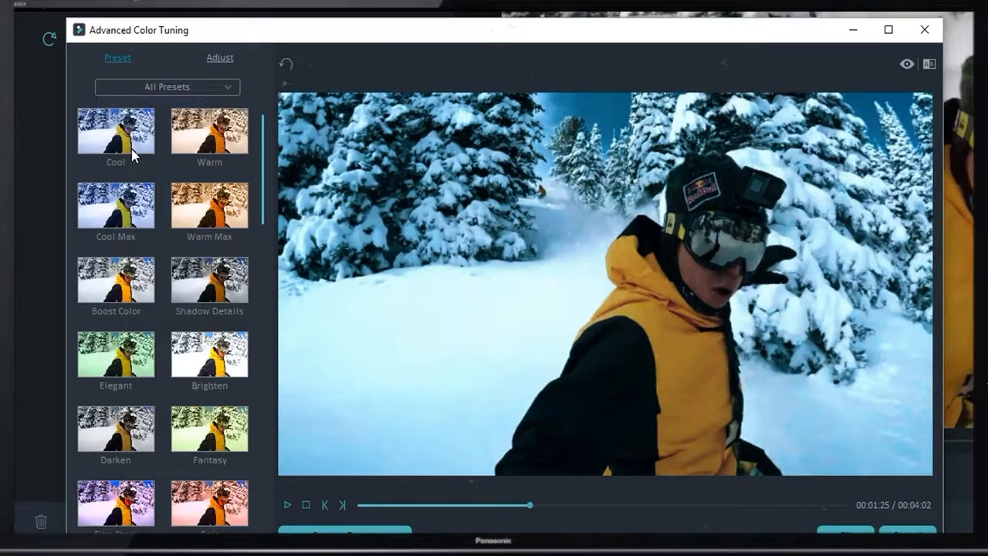
left_click(133, 155)
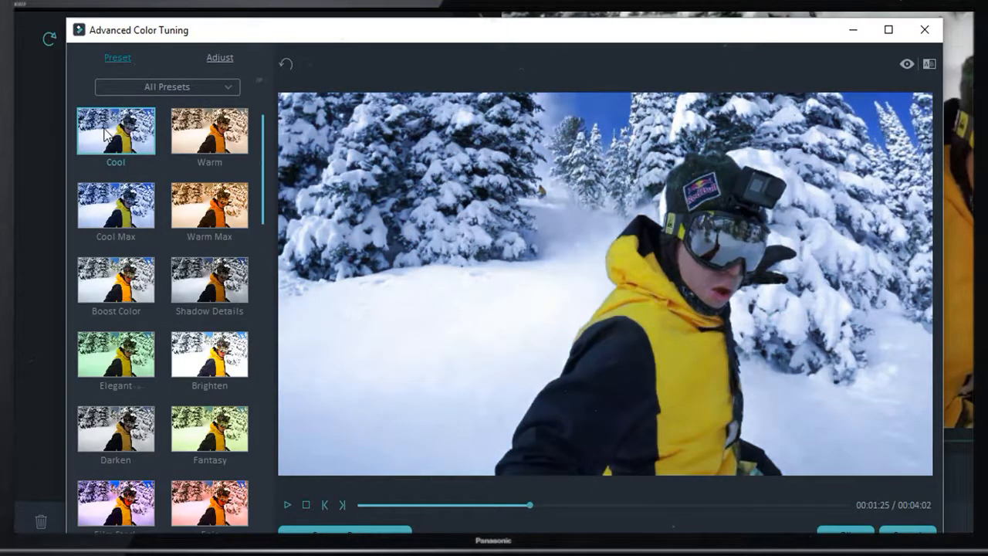
left_click(846, 531)
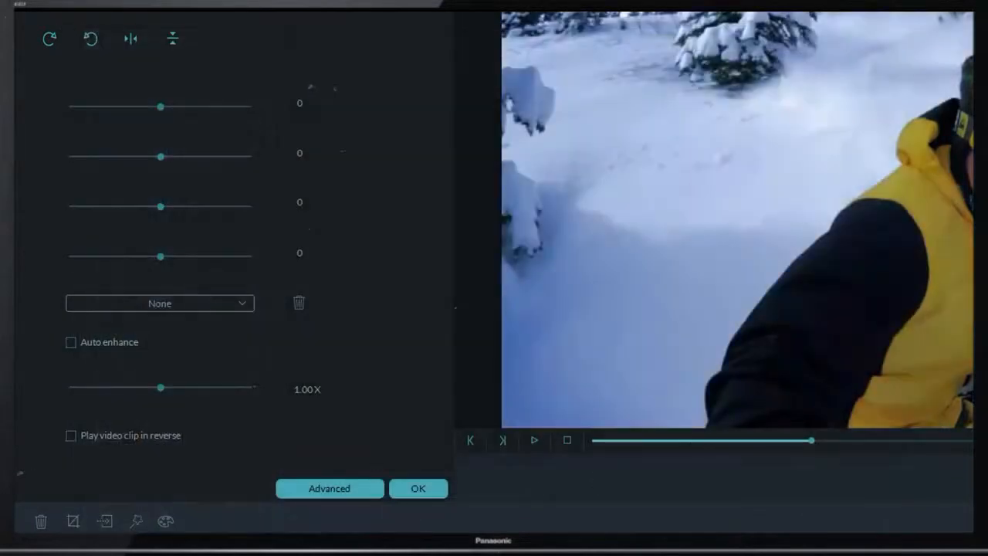